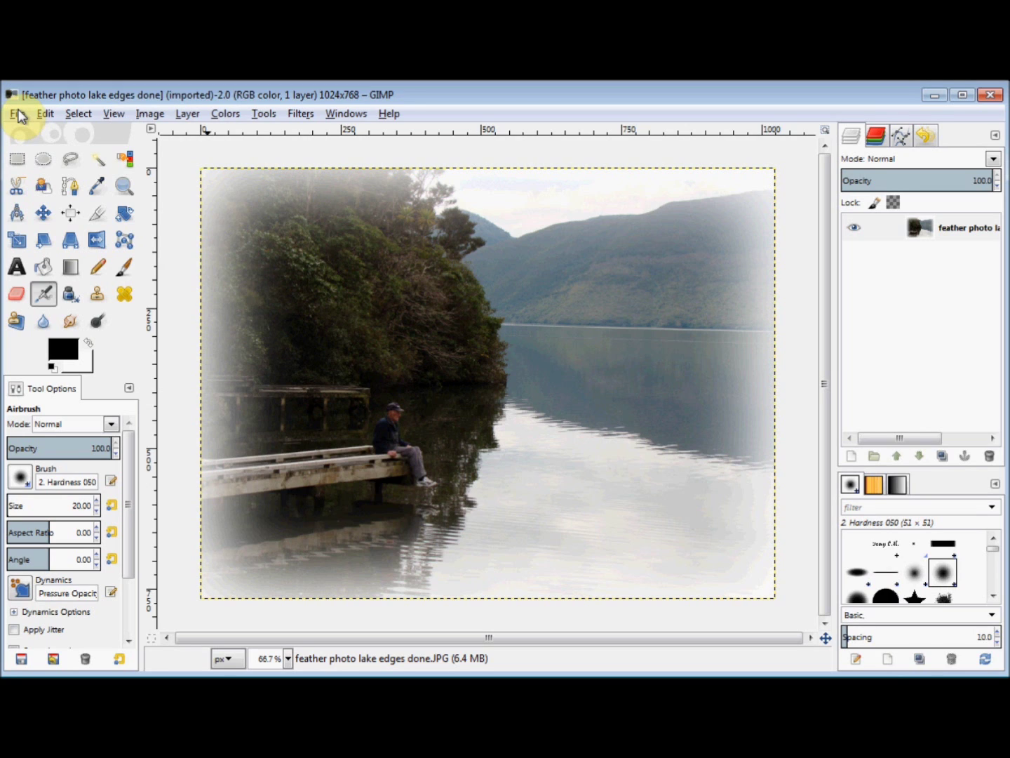
# Step: Close the finished example lake photo with faded edges
pyautogui.click(988, 98)
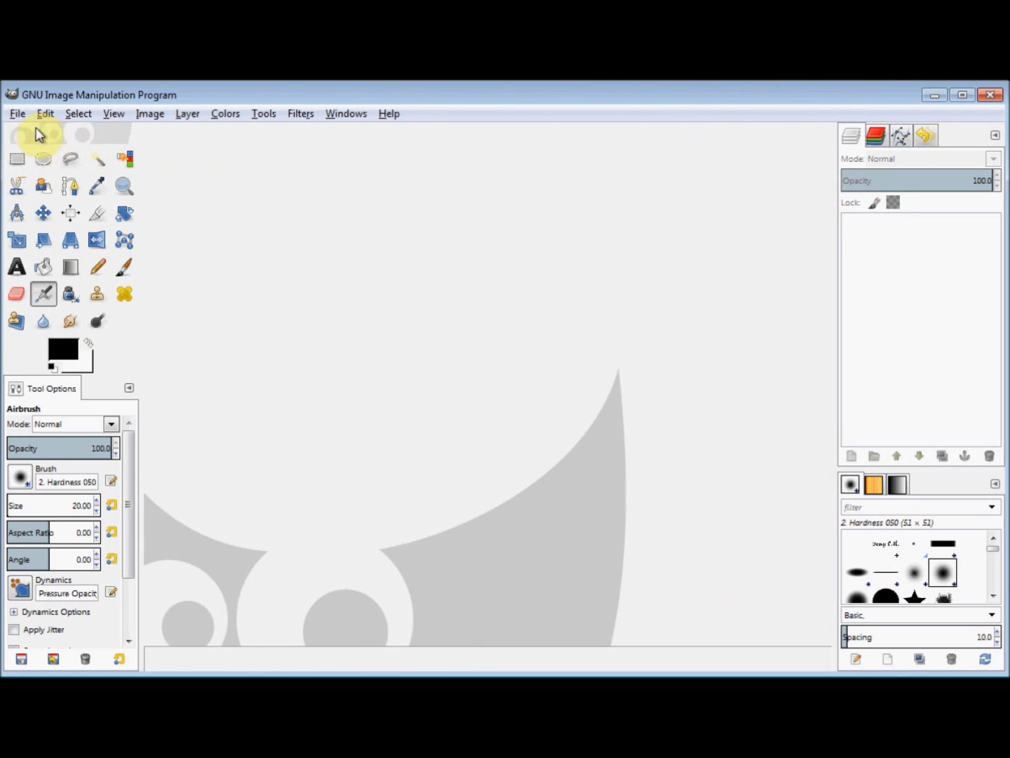
# Step: Open the original lake photo 'feather photo lake edges.JPG' from the Open Image dialog
pyautogui.click(17, 114)
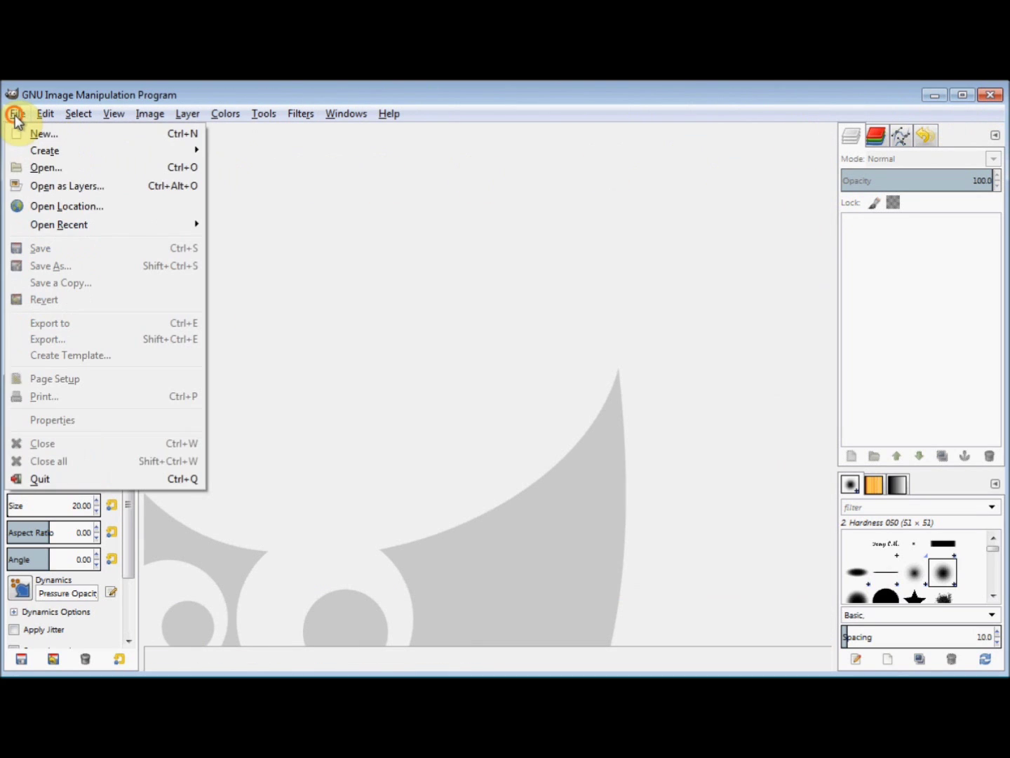
pyautogui.click(17, 167)
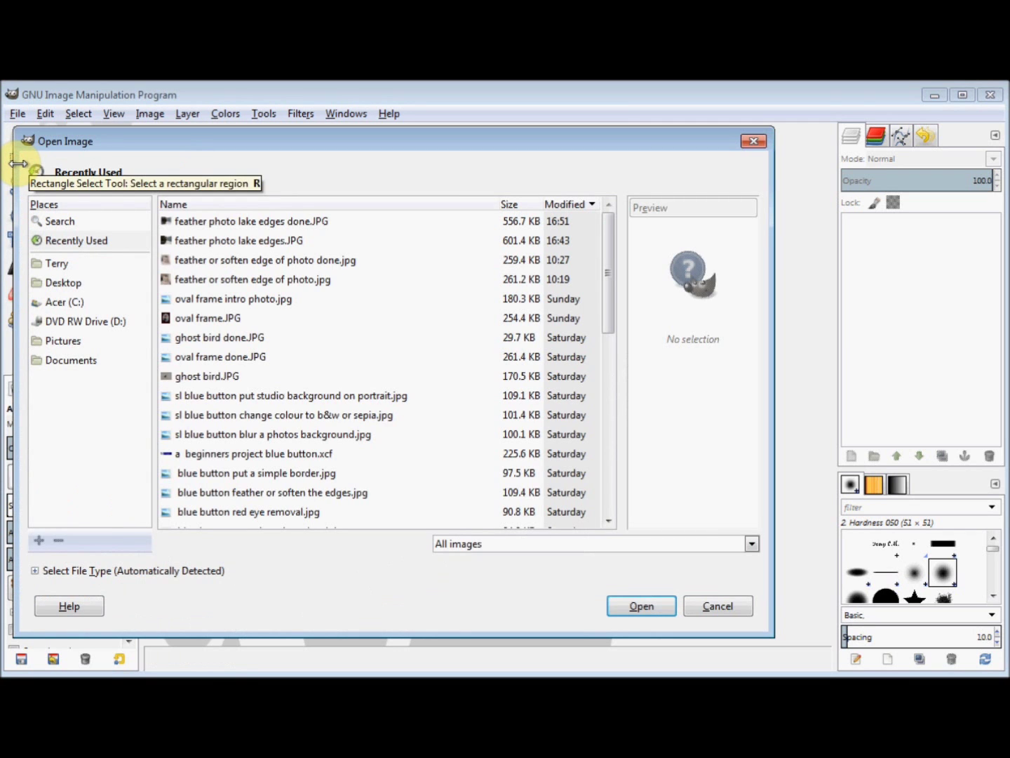
pyautogui.click(224, 243)
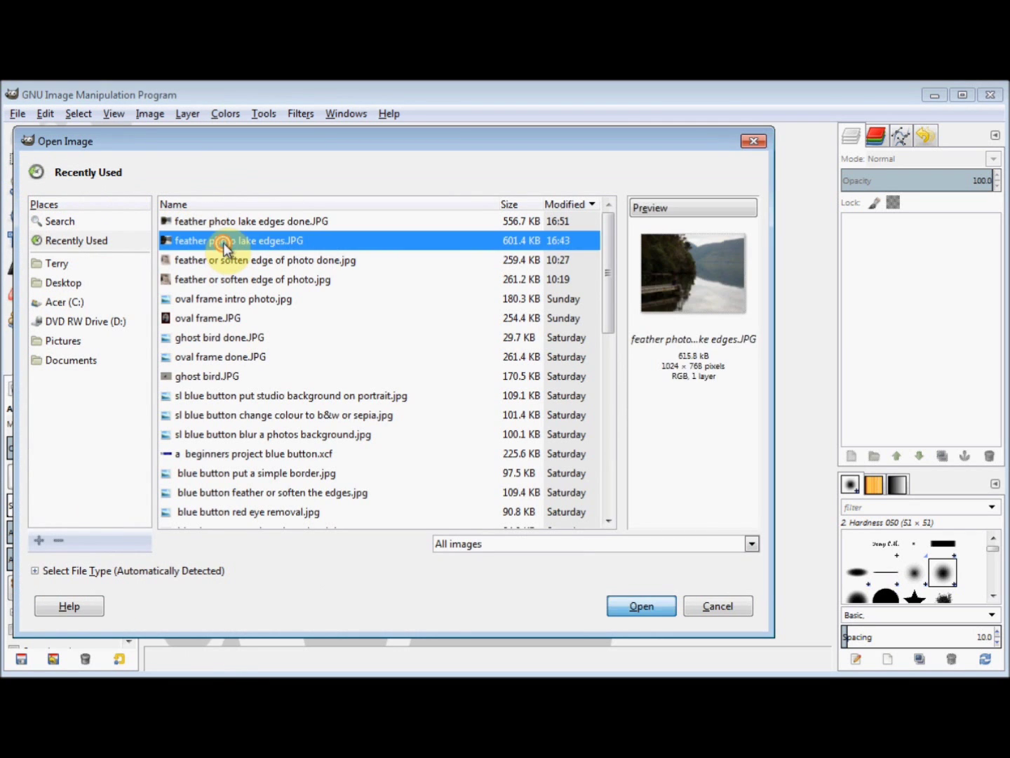
pyautogui.doubleClick(223, 242)
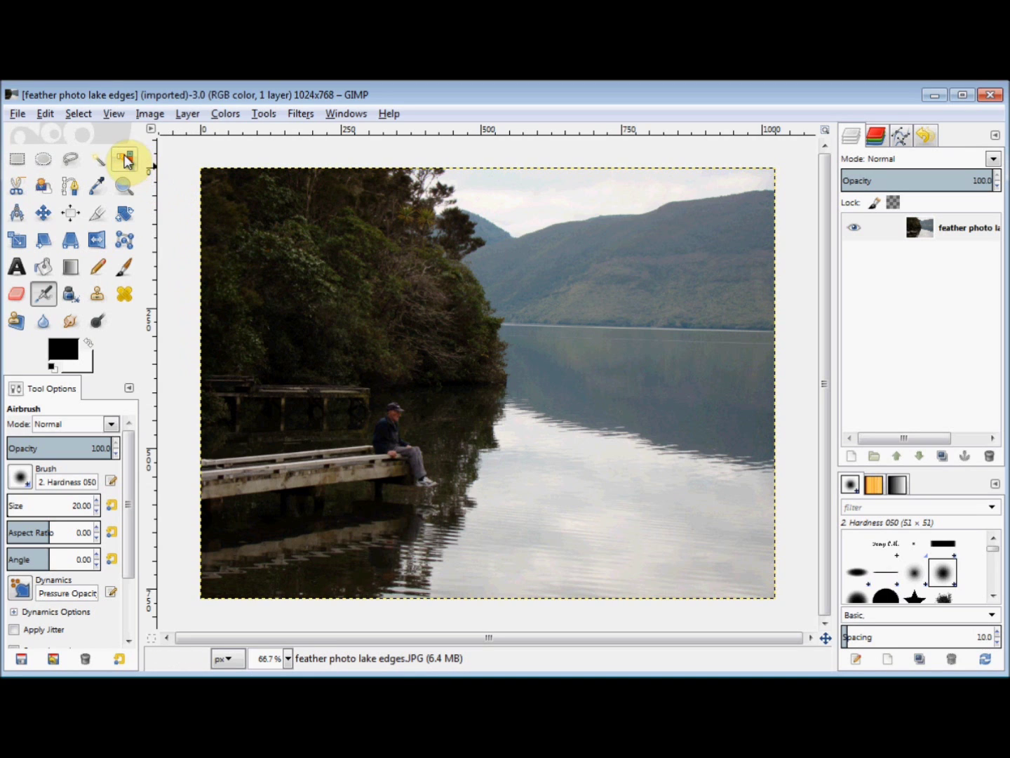
# Step: Select the entire lake photo and shrink the selection 50 px inward
pyautogui.click(79, 114)
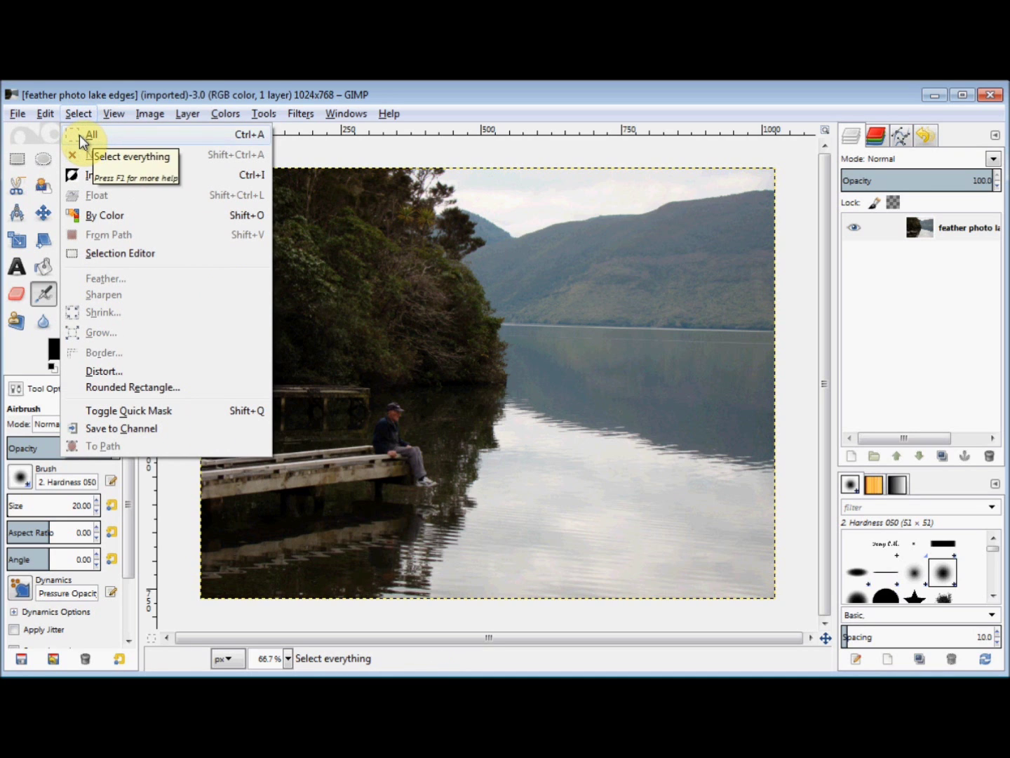
pyautogui.click(79, 135)
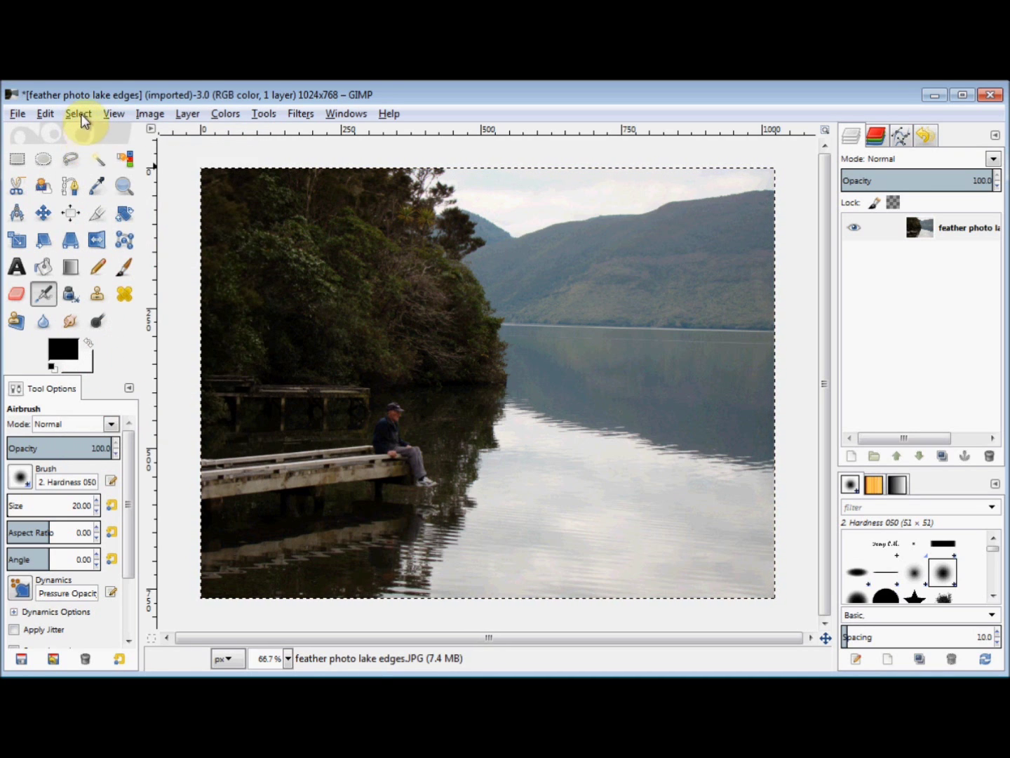
pyautogui.click(81, 114)
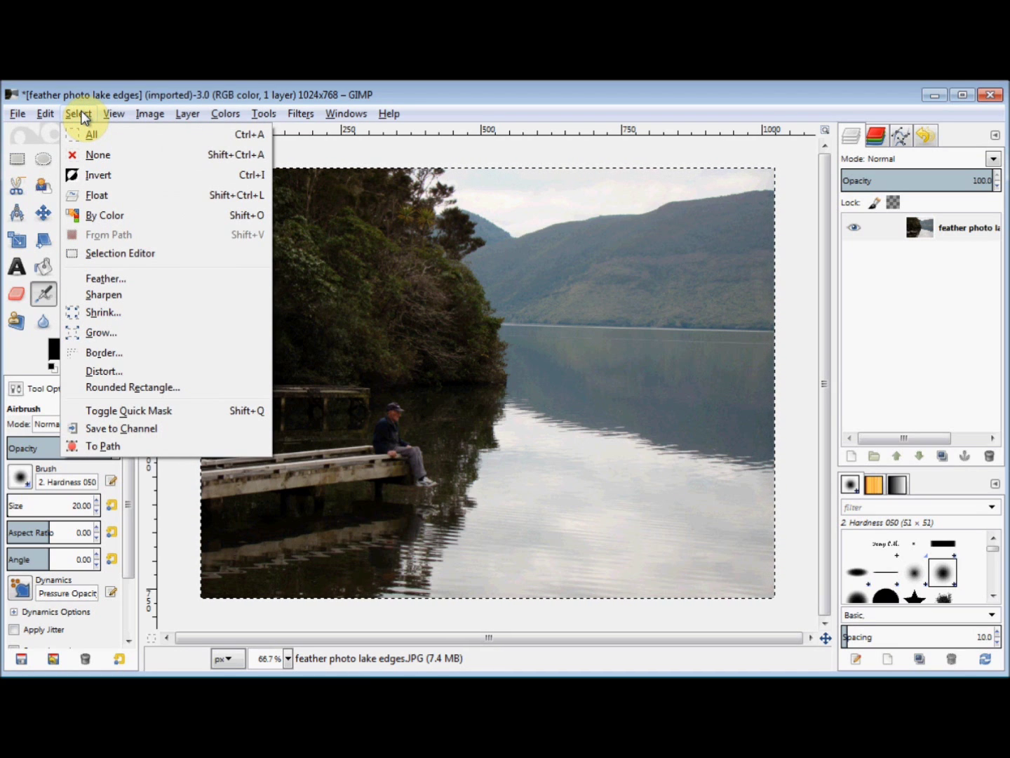
pyautogui.click(96, 308)
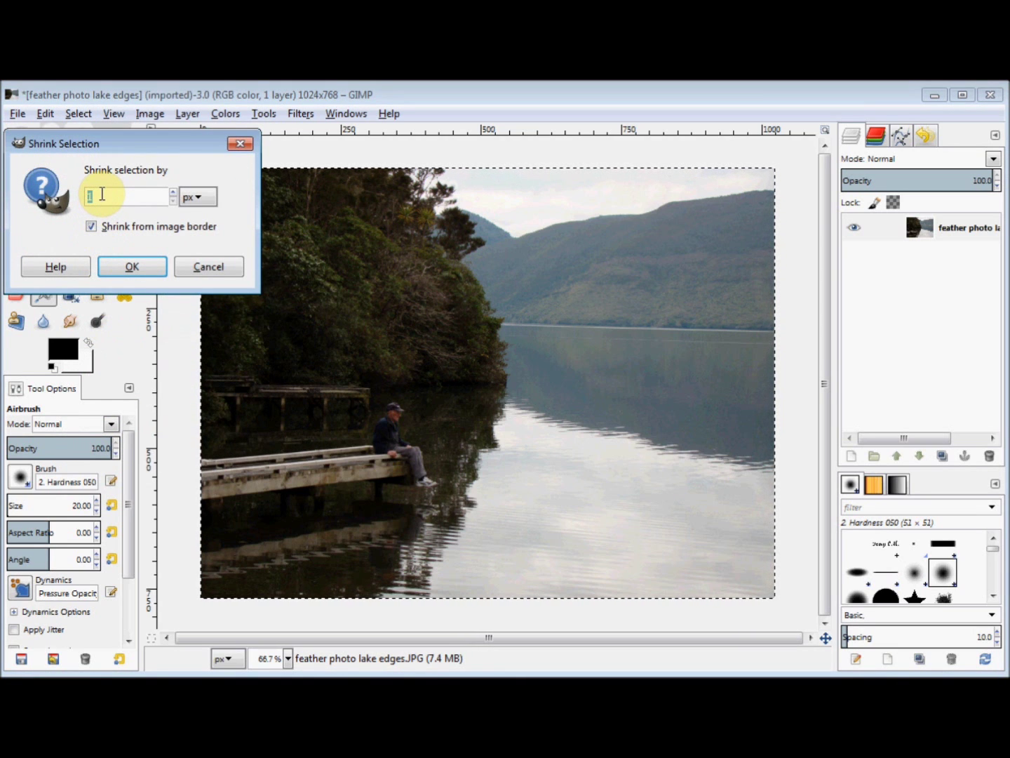
pyautogui.write('50')
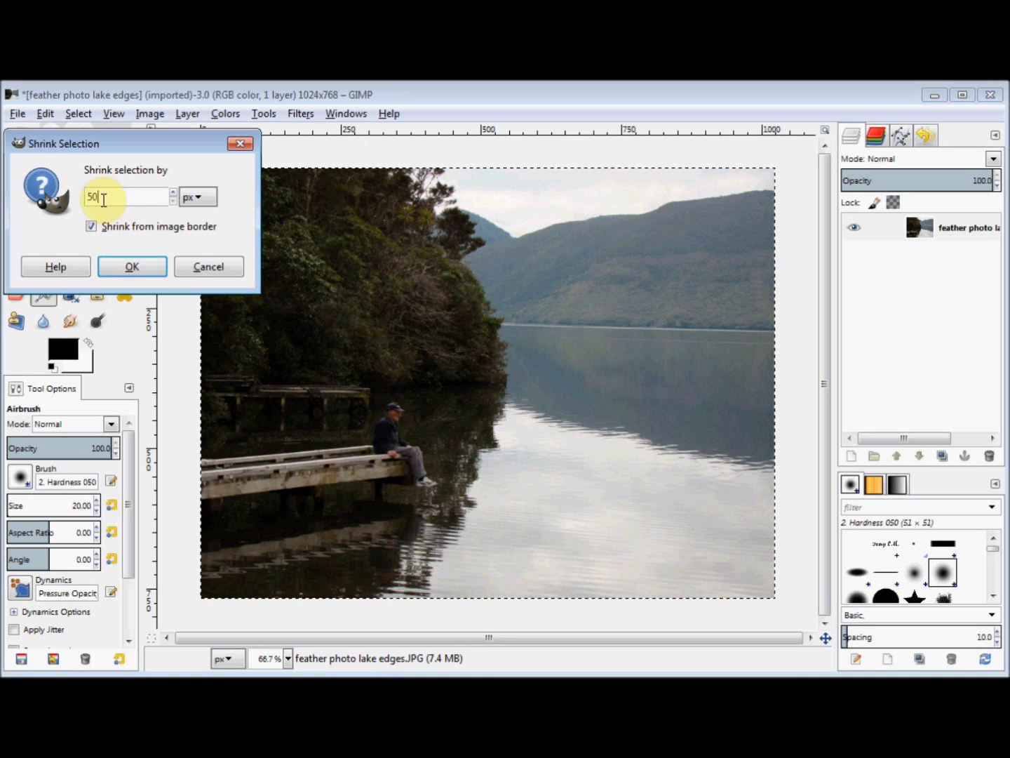
pyautogui.click(124, 264)
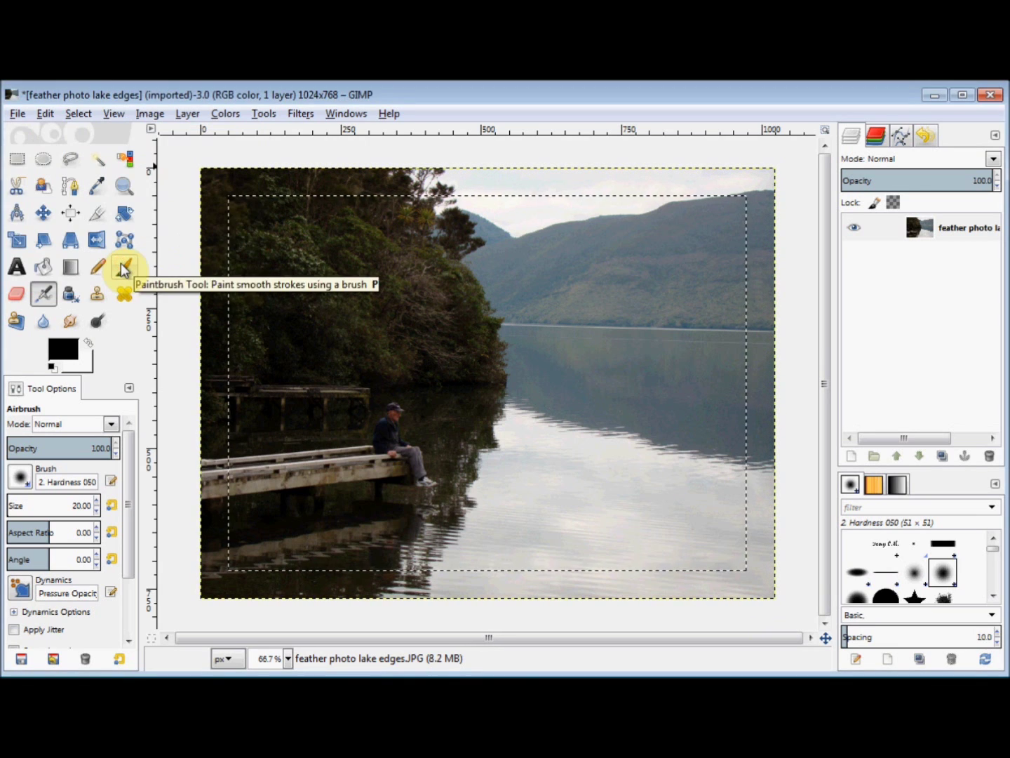
# Step: Feather the inset lake-photo selection by 200 px
pyautogui.click(79, 114)
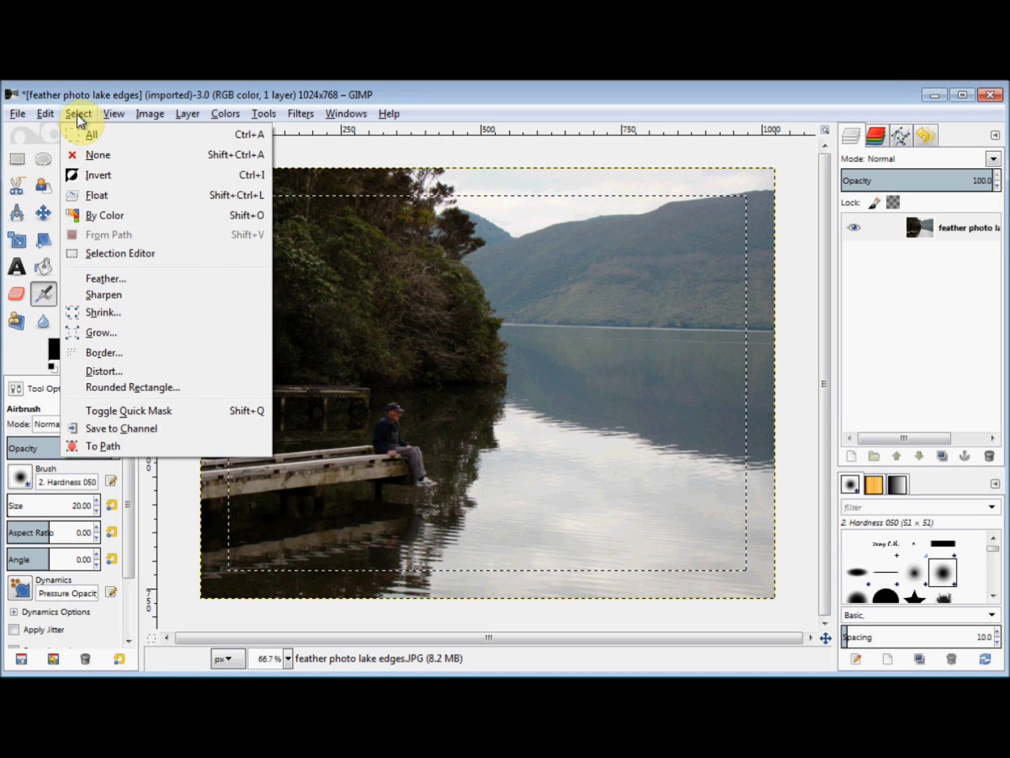
pyautogui.click(89, 278)
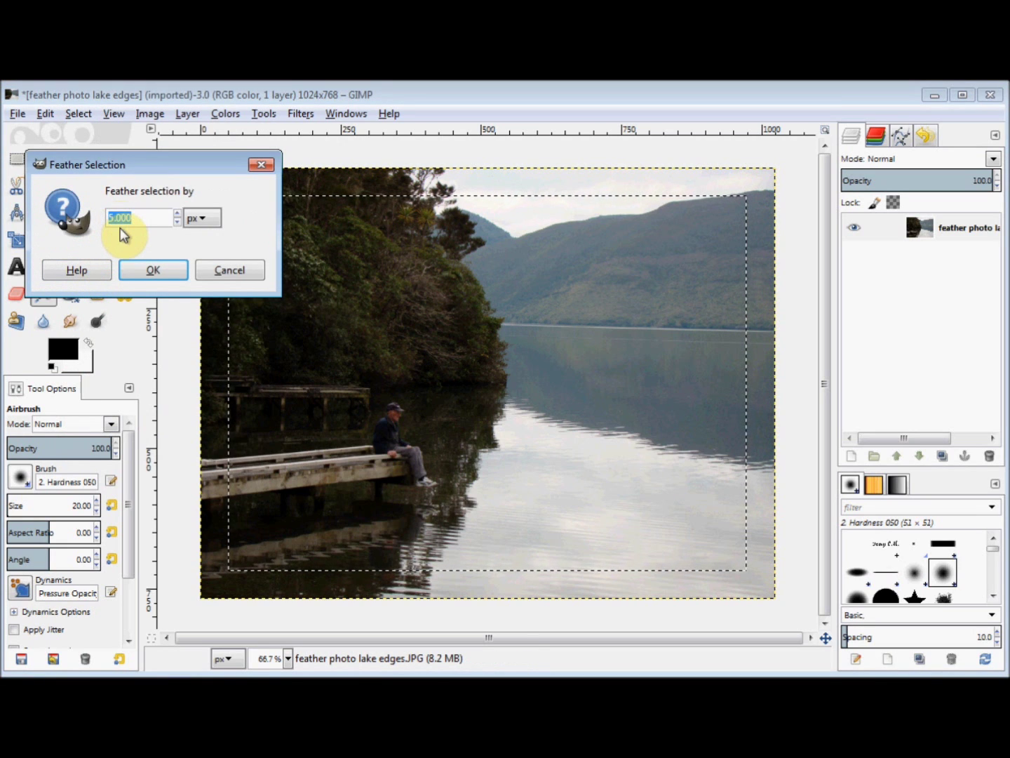
pyautogui.write('2')
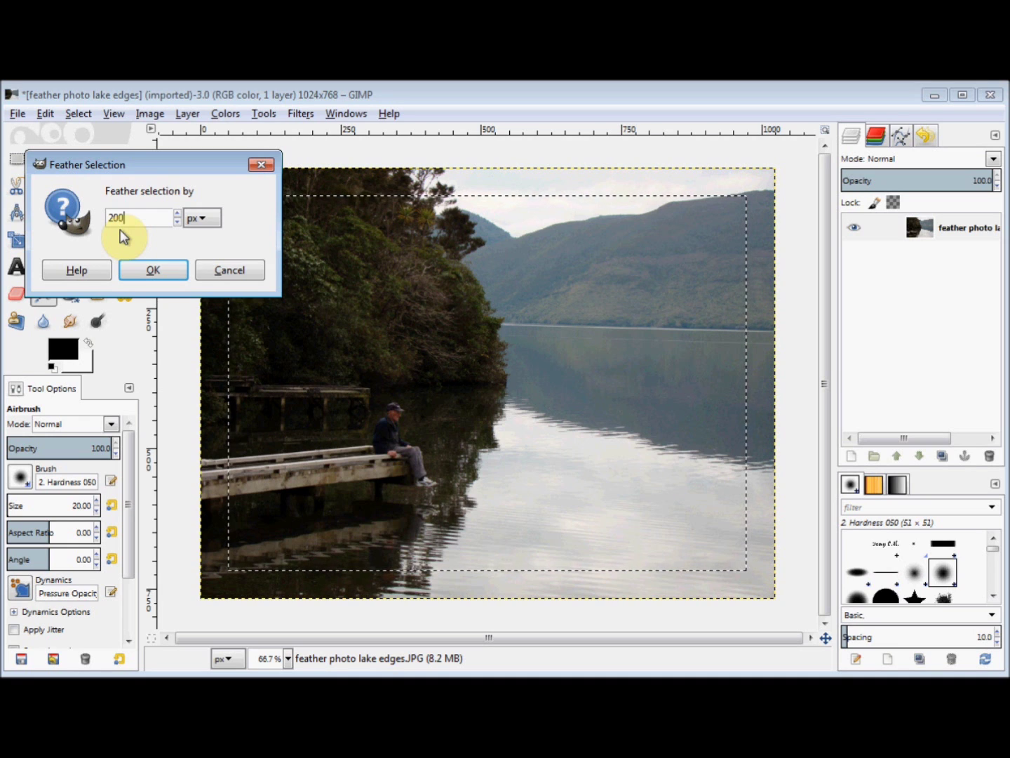
pyautogui.click(143, 268)
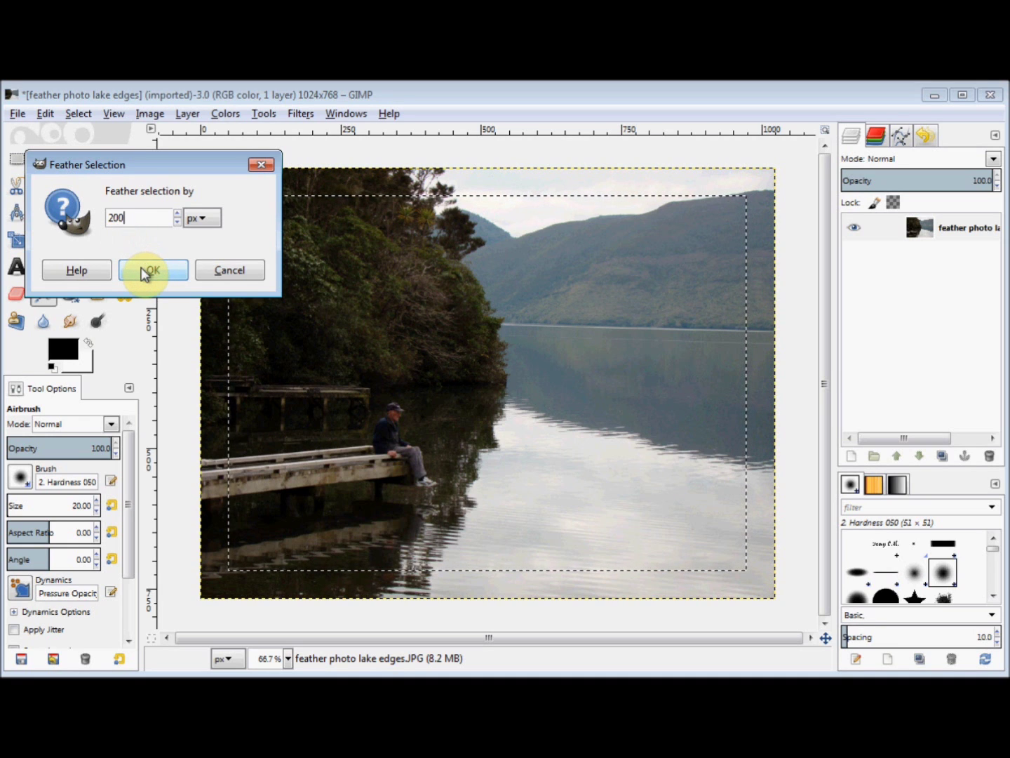
# Step: Invert the selection, clear the outer border to white, then deselect everything
pyautogui.click(83, 117)
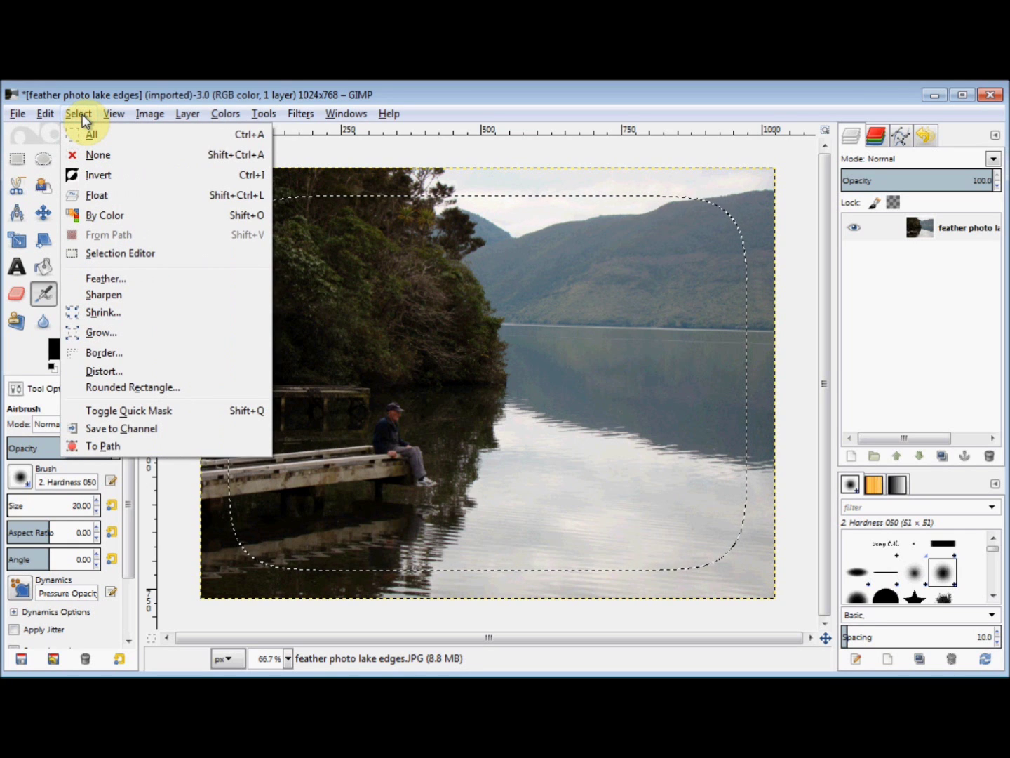
pyautogui.click(82, 175)
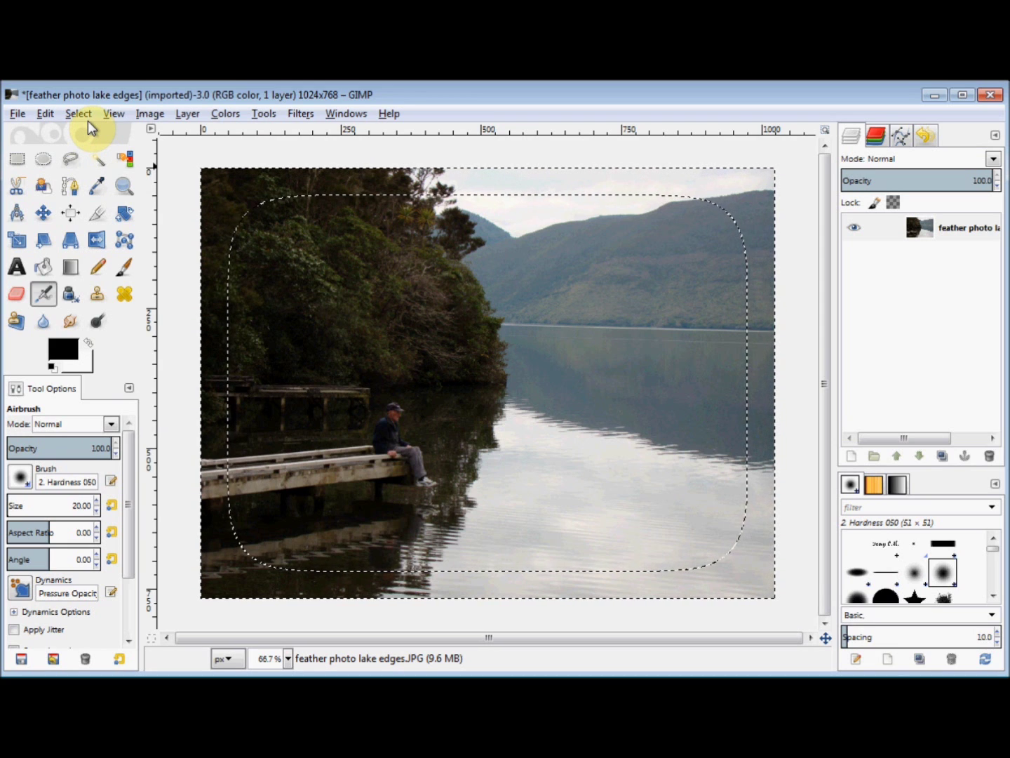
pyautogui.press('Delete')
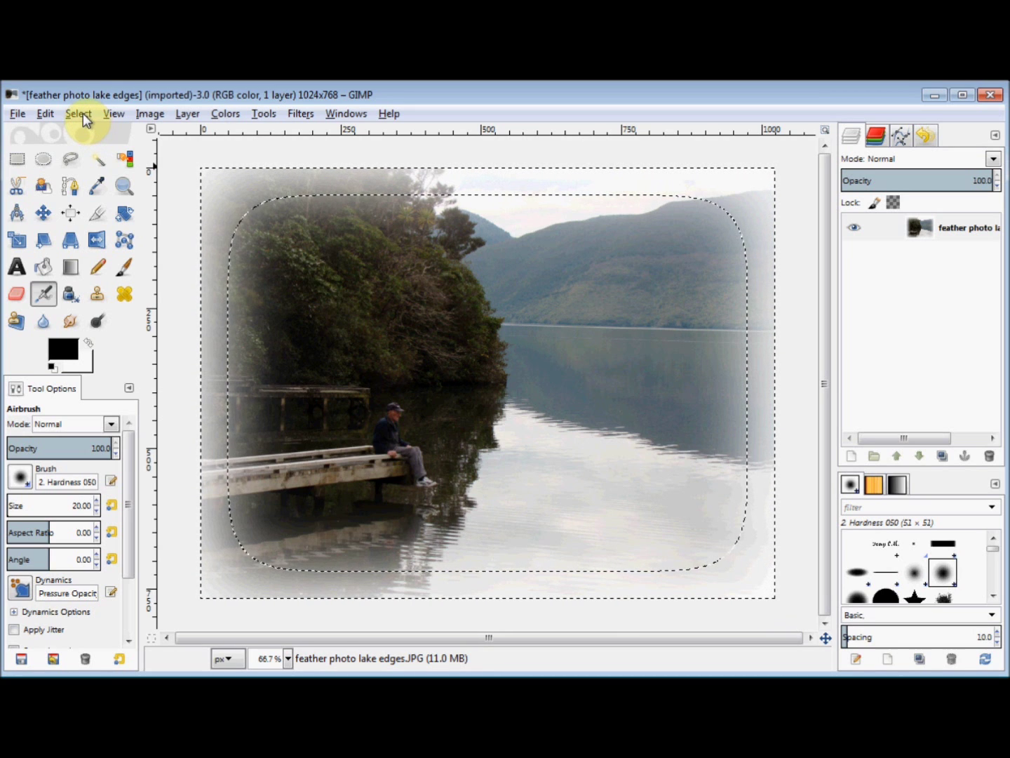
pyautogui.click(83, 113)
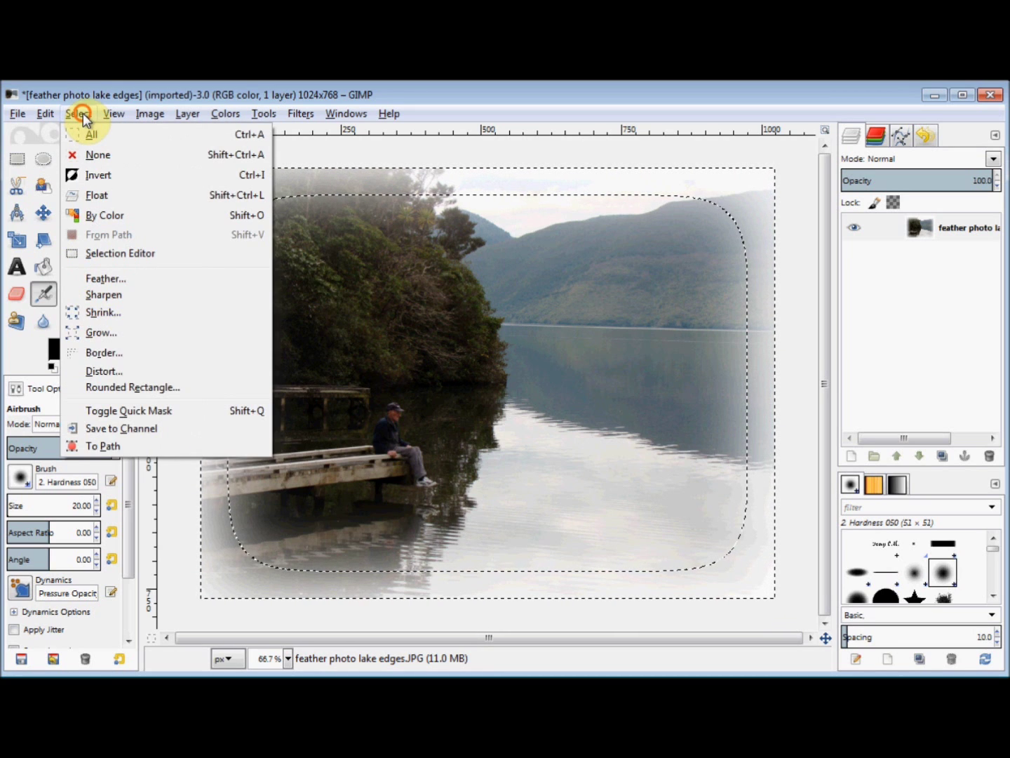
pyautogui.click(84, 155)
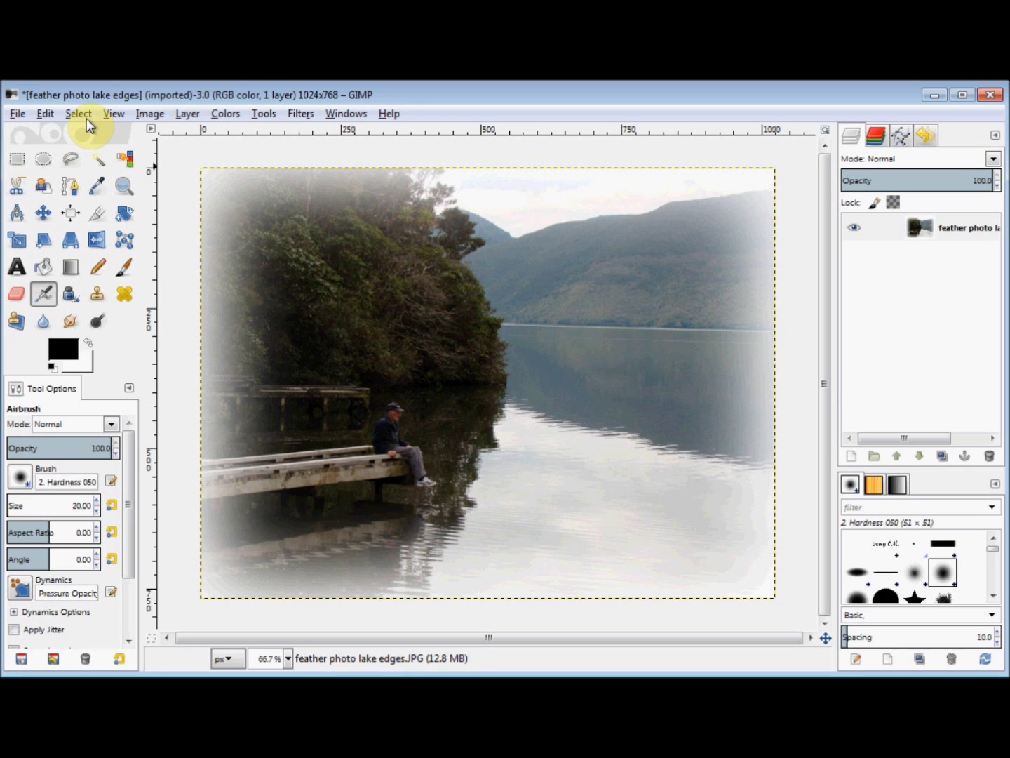
# Step: Close the edited lake photo without saving changes
pyautogui.click(992, 95)
pyautogui.click(511, 466)
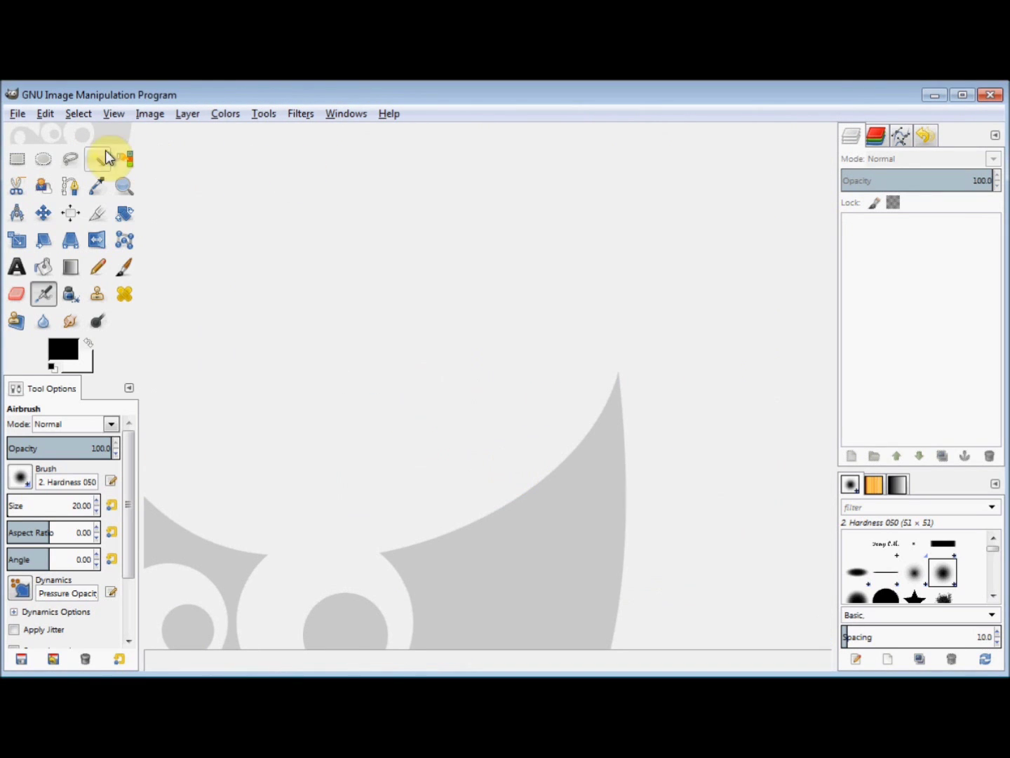
# Step: Open the sepia baby portrait 'feather or soften edge of photo.jpg' from Recently Used
pyautogui.click(19, 114)
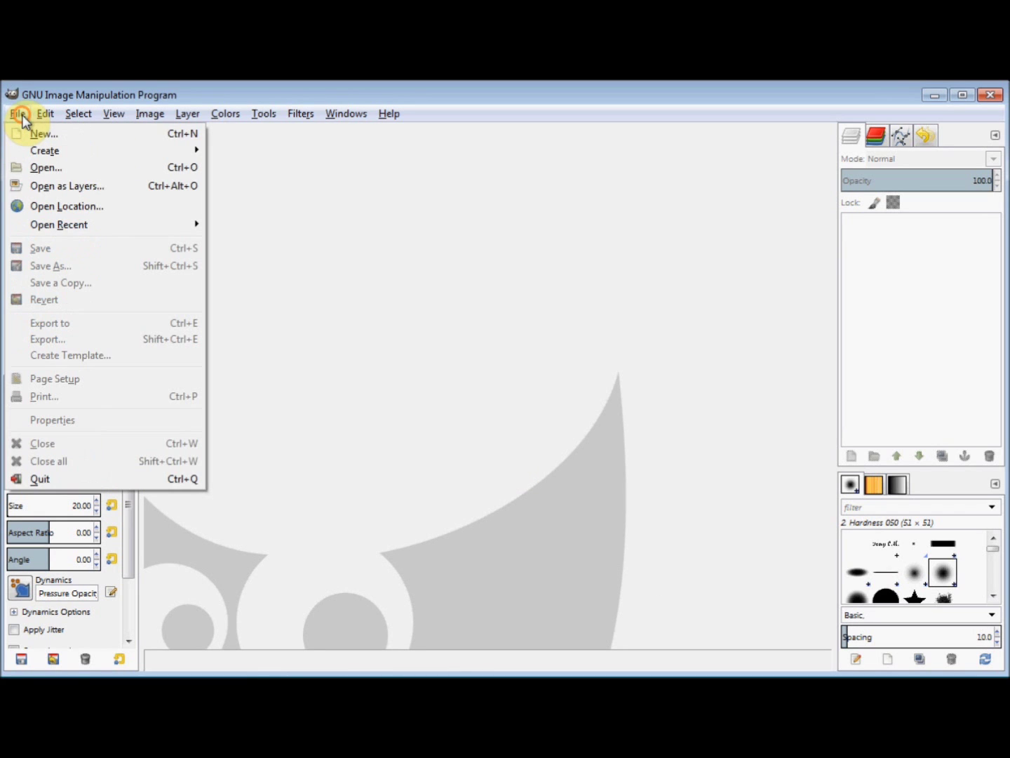
pyautogui.click(42, 167)
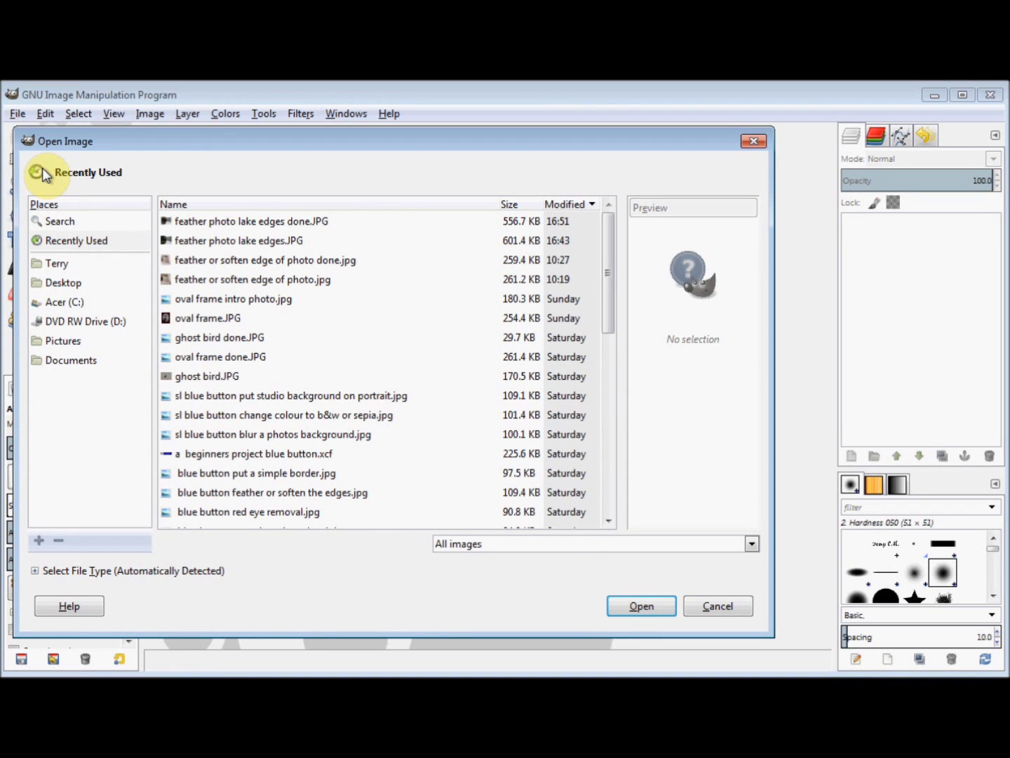
pyautogui.doubleClick(196, 279)
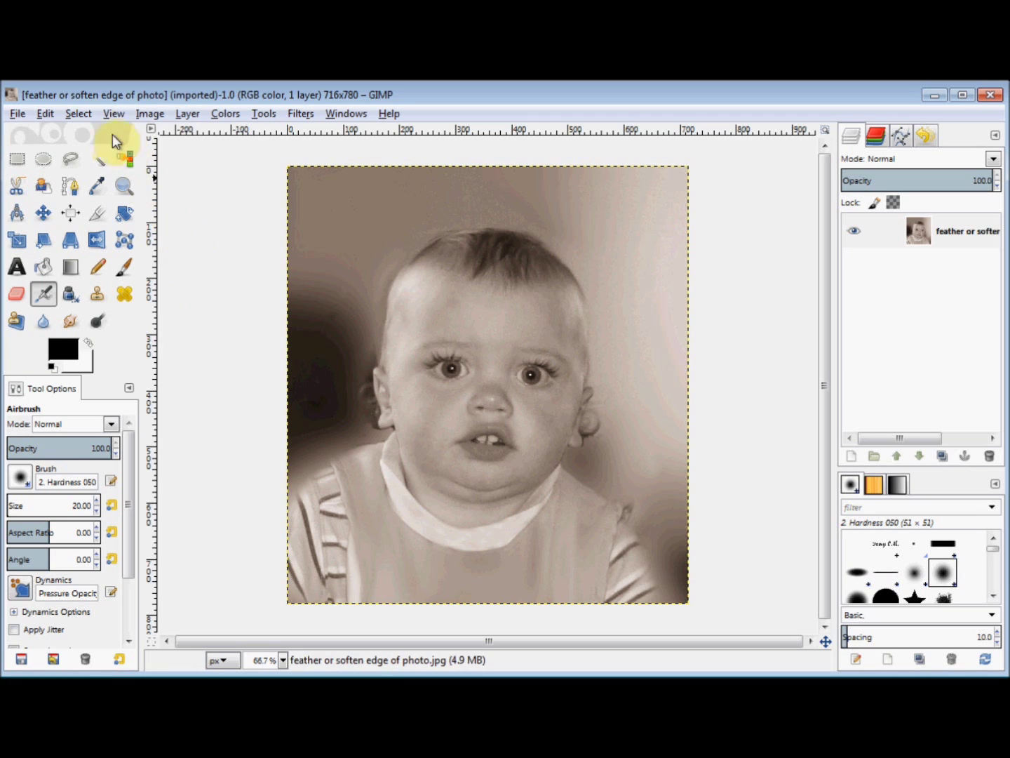
# Step: Select the entire baby portrait and shrink the selection 50 px inward
pyautogui.click(79, 113)
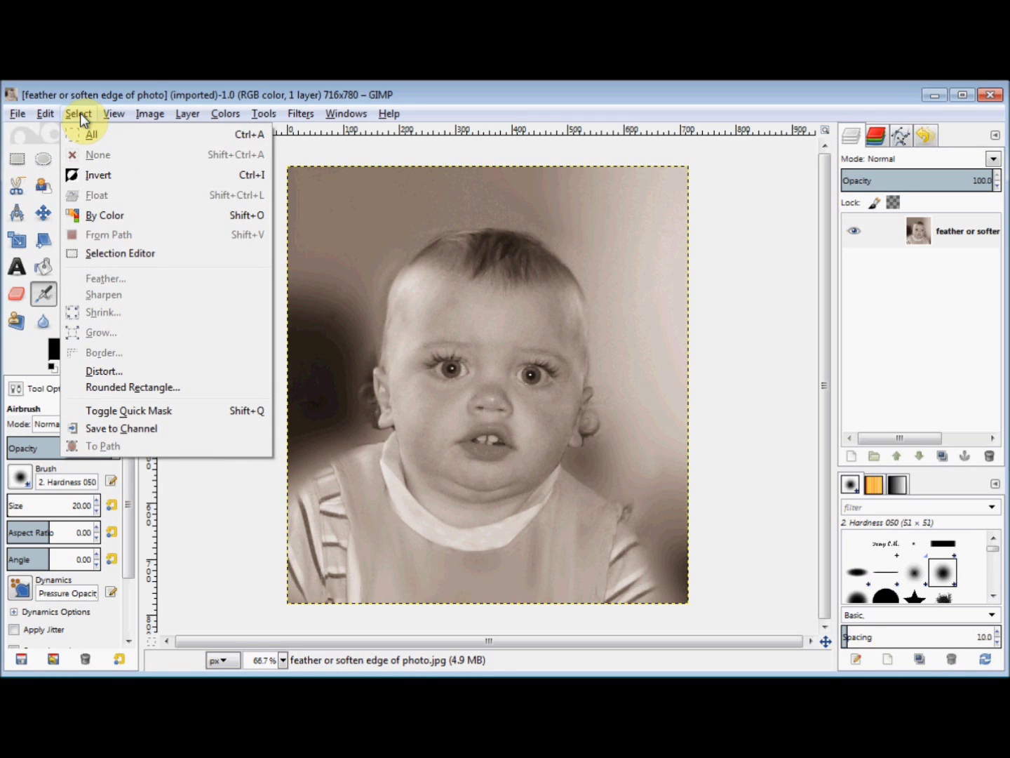
pyautogui.click(83, 134)
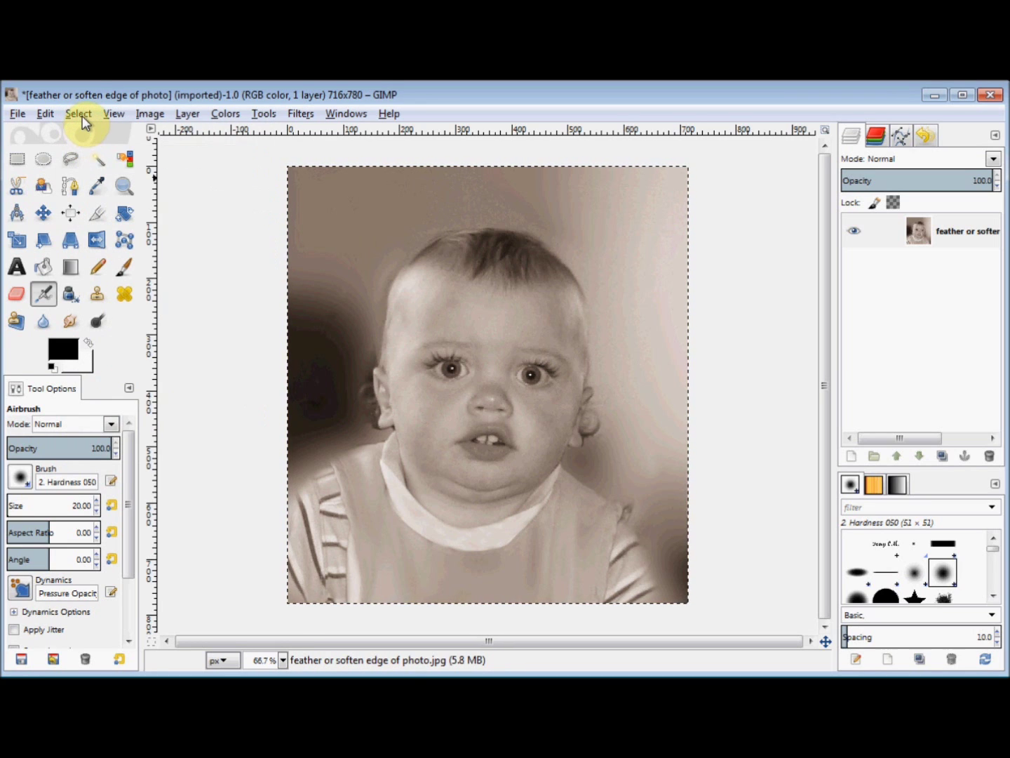
pyautogui.click(82, 116)
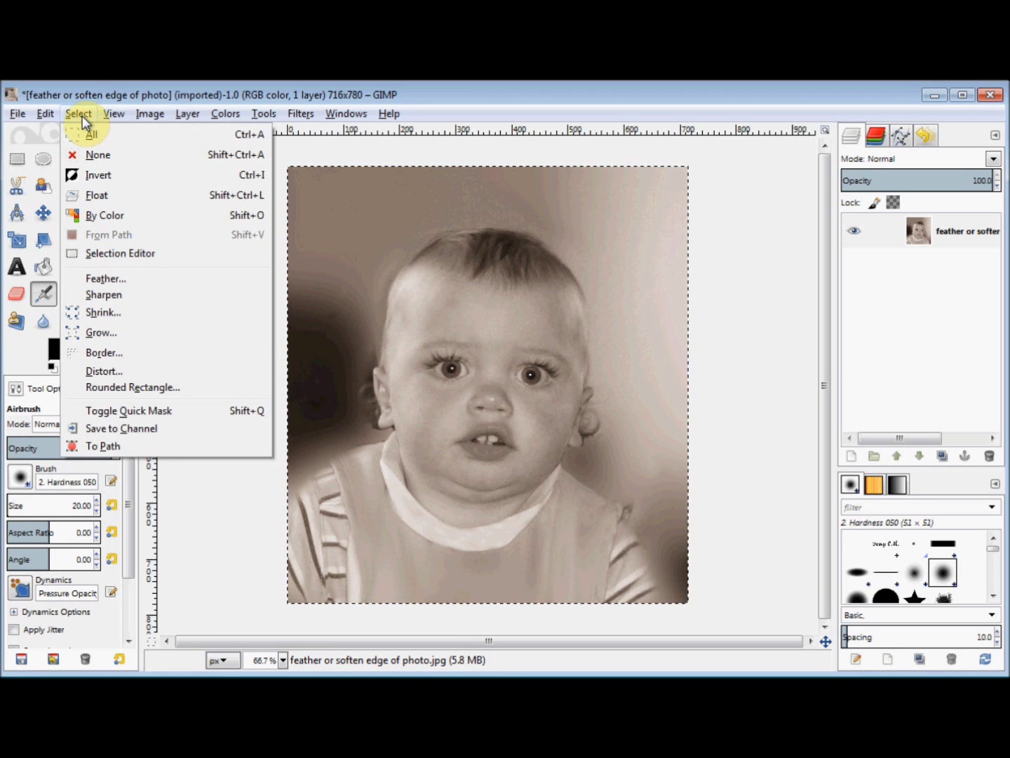
pyautogui.click(99, 311)
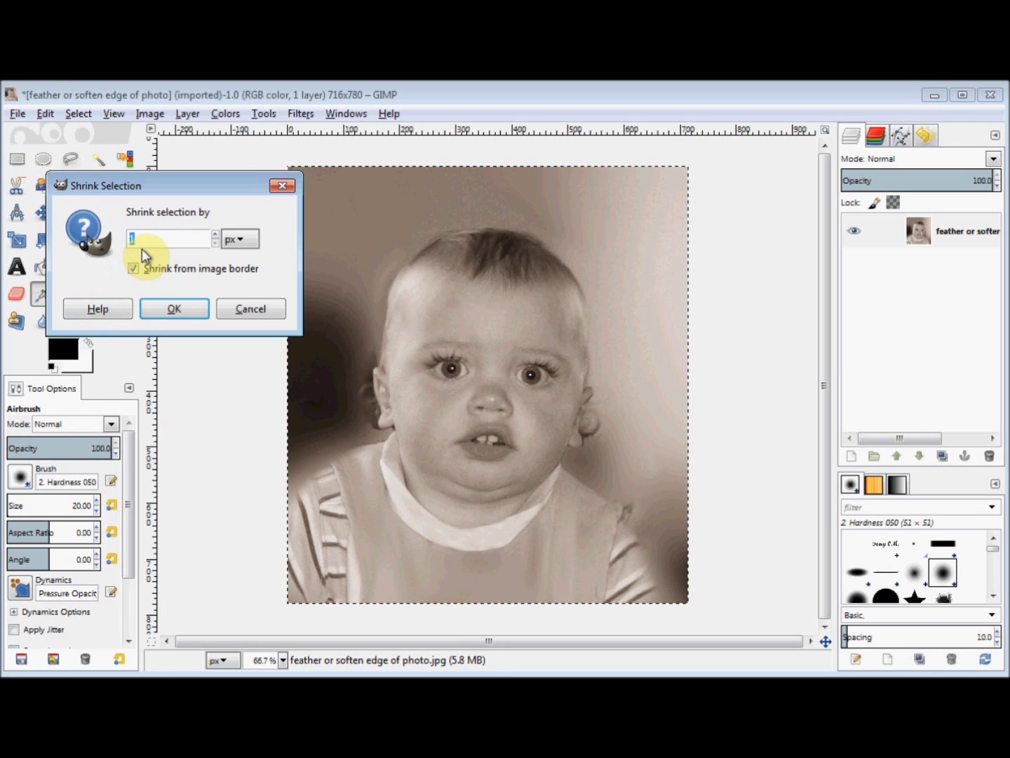
pyautogui.write('50')
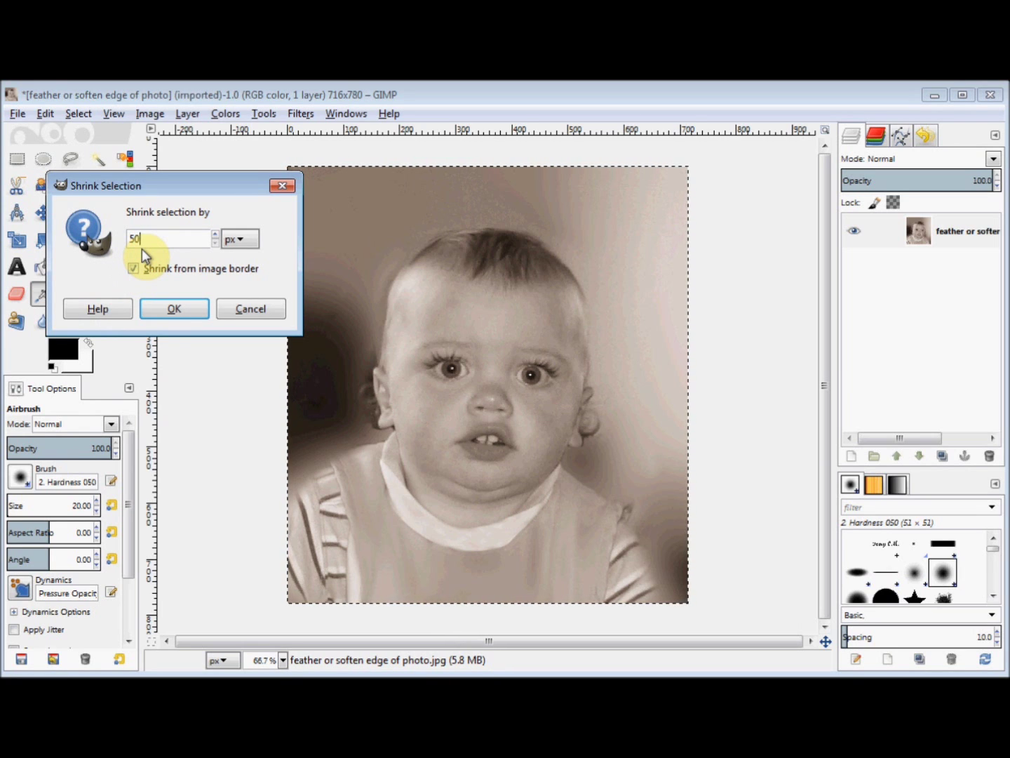
pyautogui.click(170, 309)
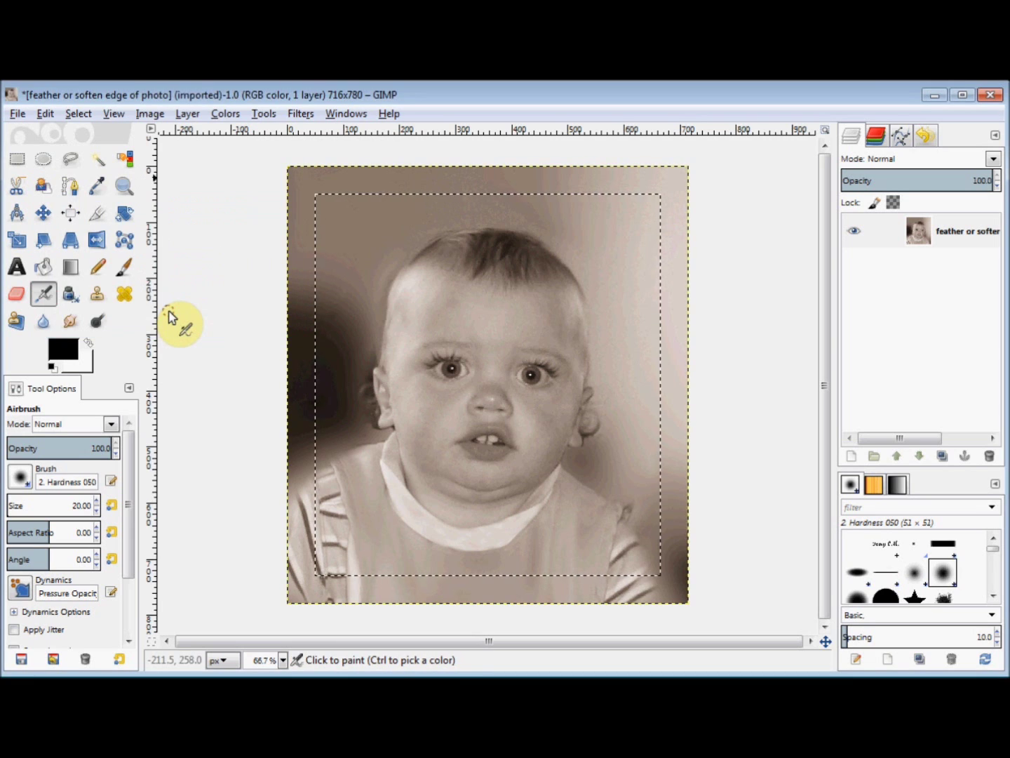
# Step: Feather the portrait's shrunken selection by 200 px
pyautogui.click(77, 114)
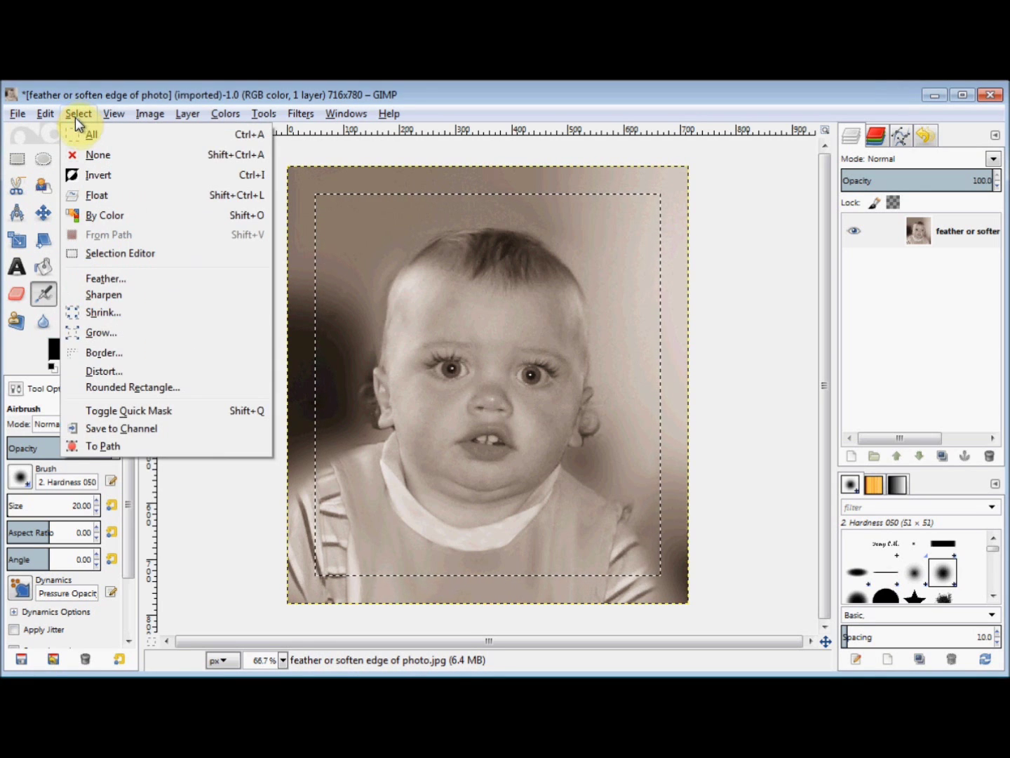
pyautogui.click(95, 278)
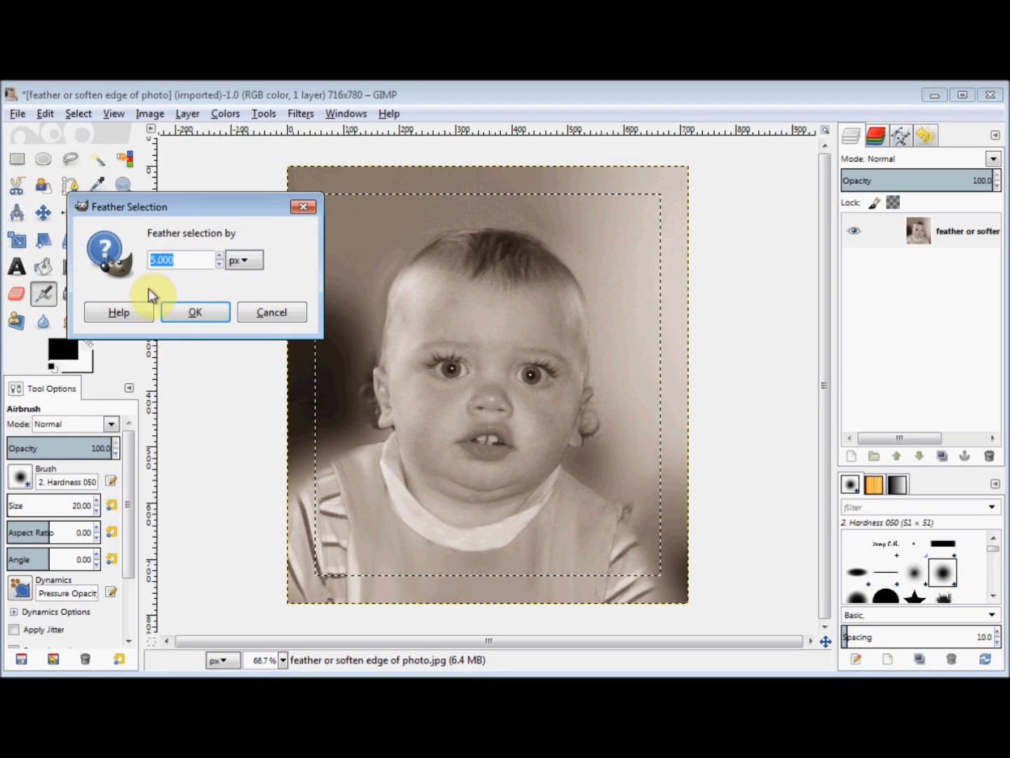
pyautogui.write('200')
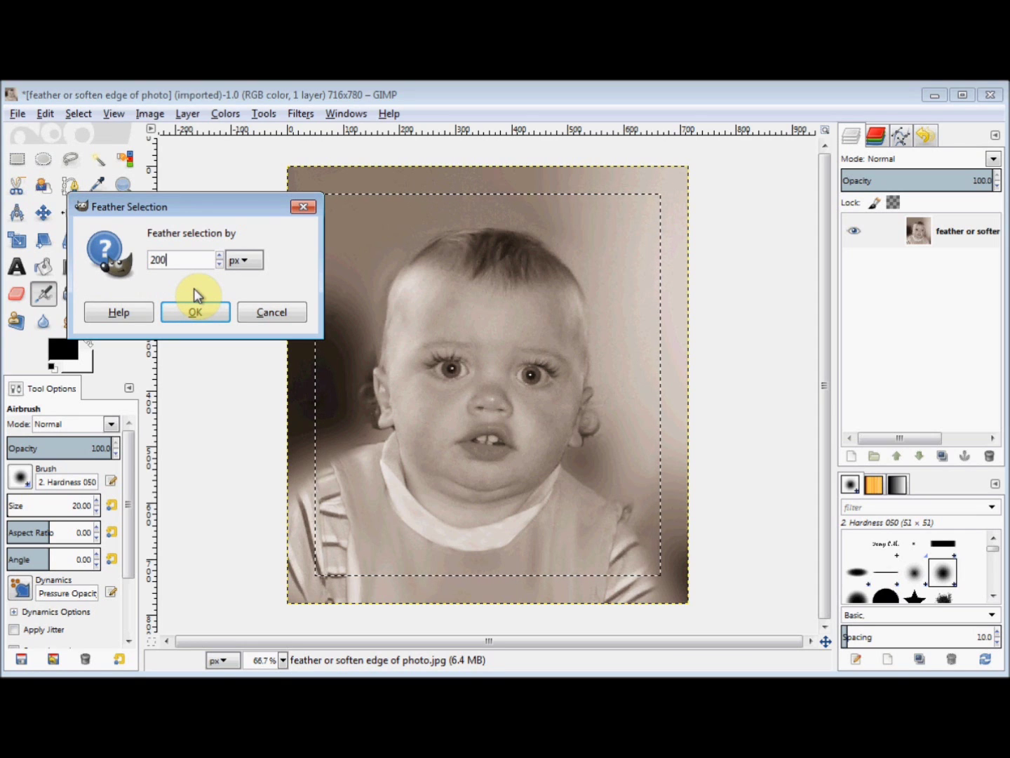
pyautogui.click(197, 313)
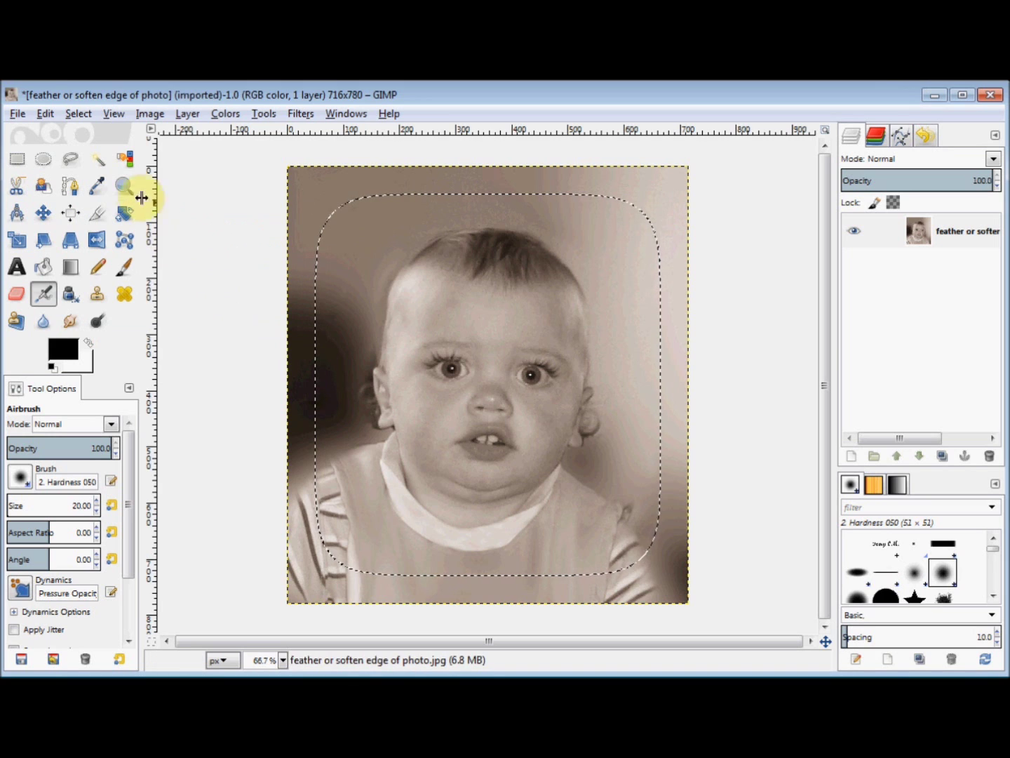
# Step: Invert the selection, clear the portrait's border to white, then deselect everything
pyautogui.click(79, 117)
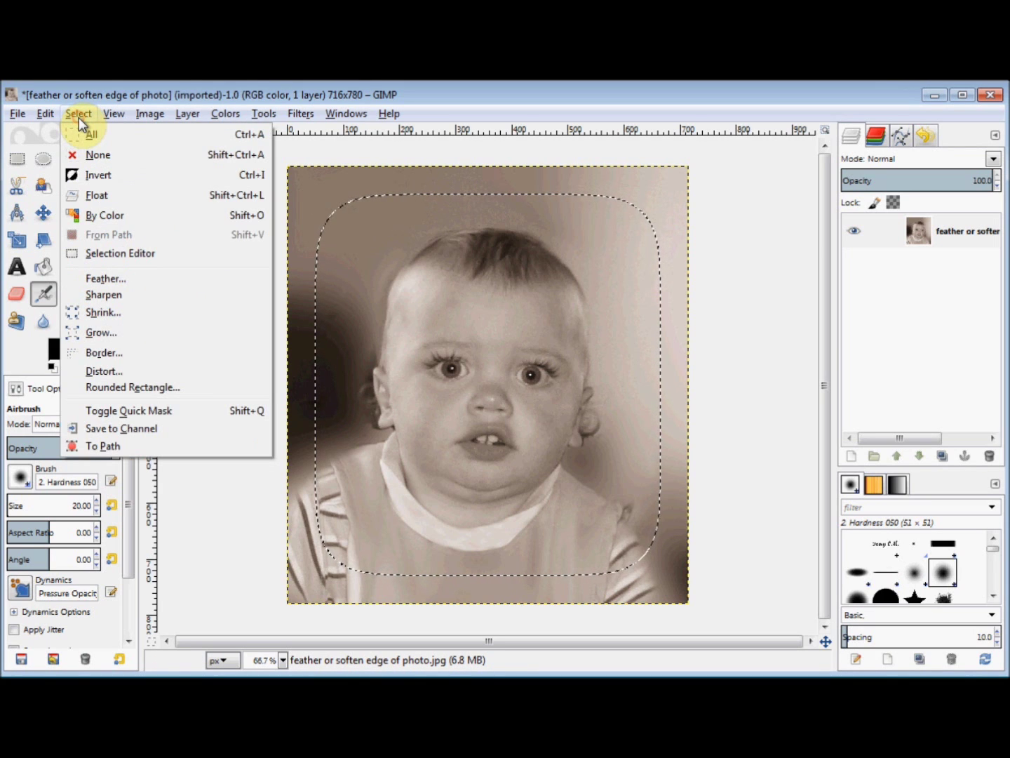
pyautogui.click(82, 175)
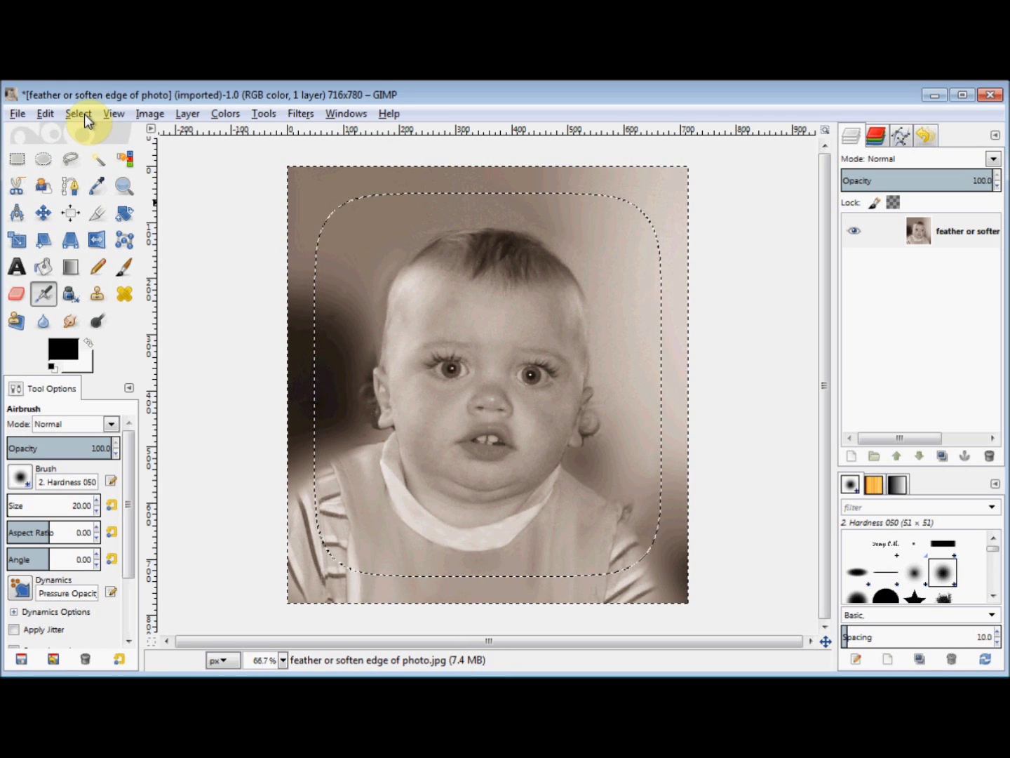
pyautogui.press('Delete')
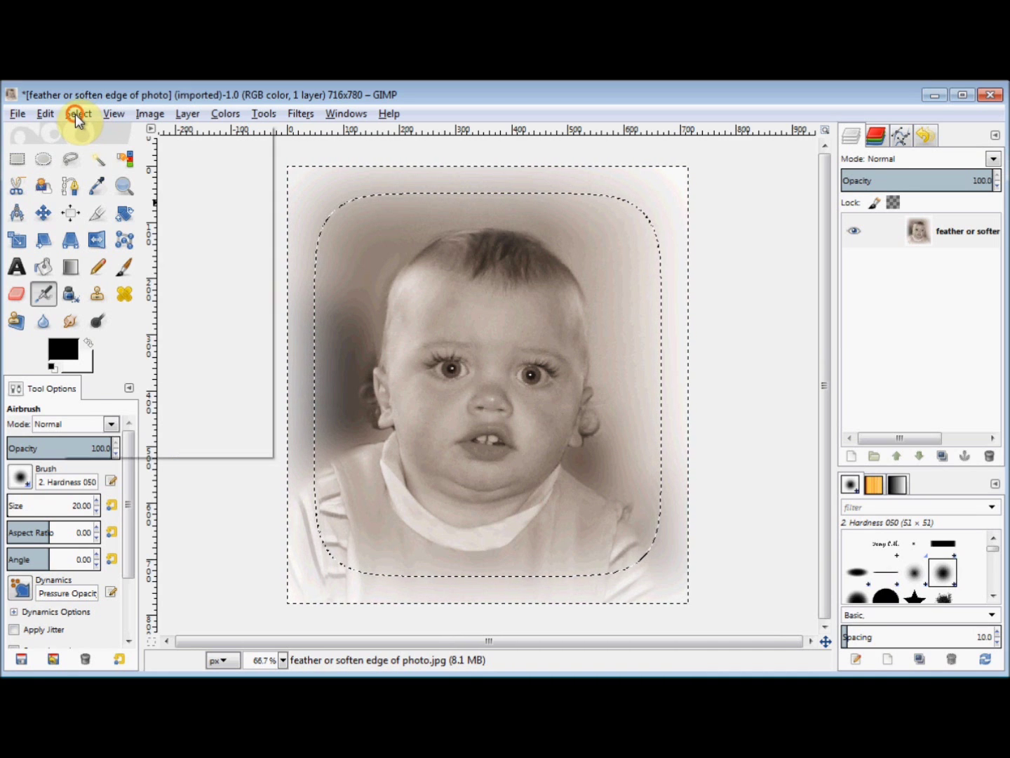
pyautogui.click(76, 113)
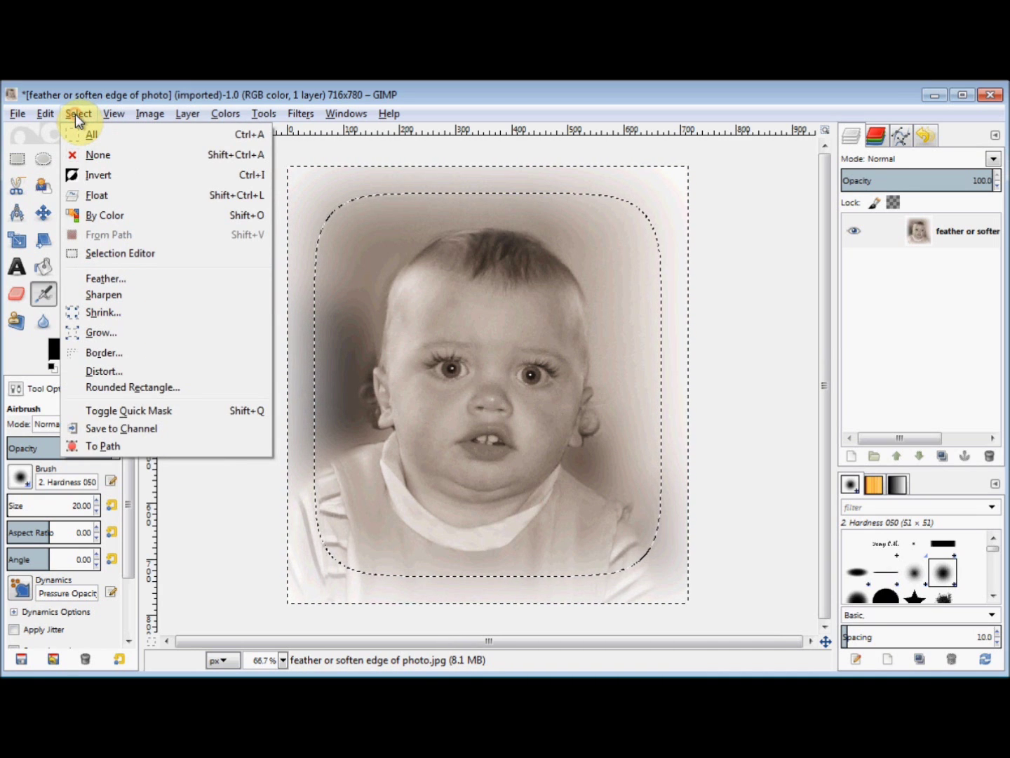
pyautogui.click(89, 155)
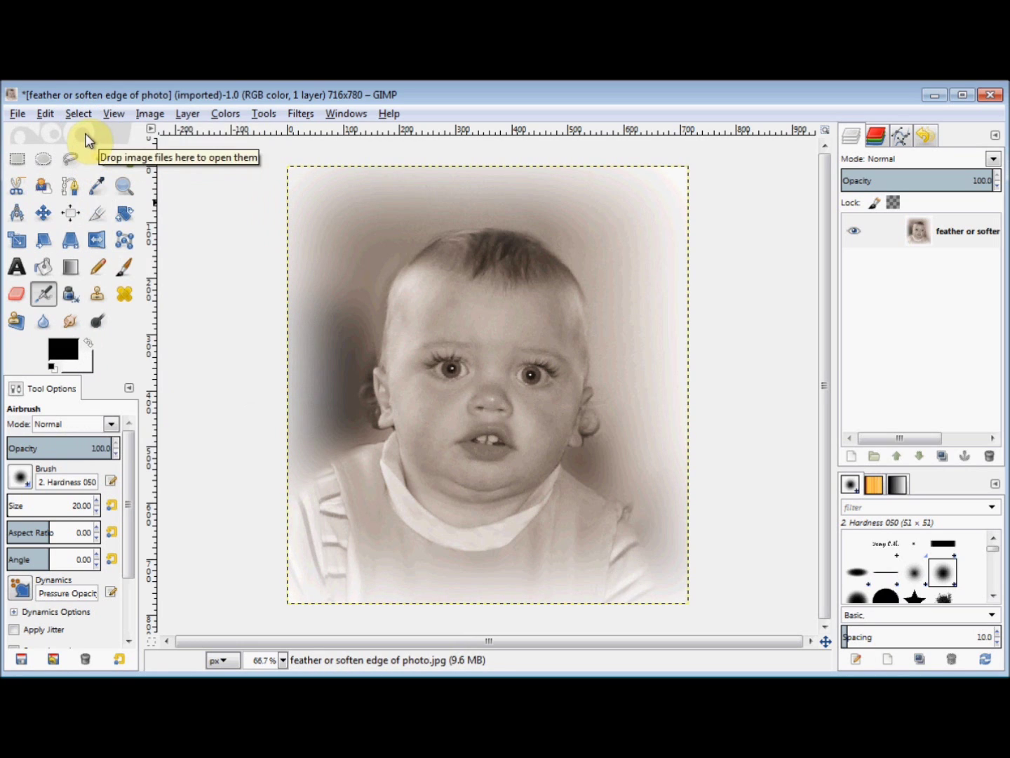